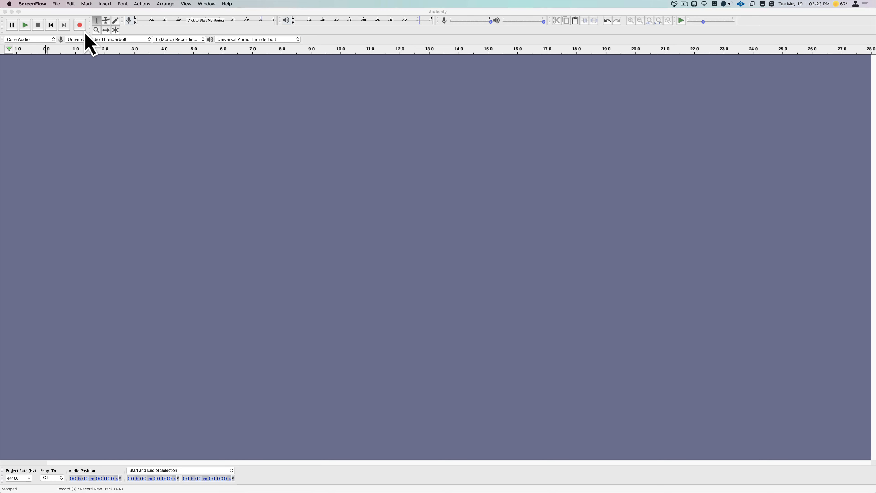
Record a mono voice track about 22 seconds long and play back its opening seconds
click(85, 31)
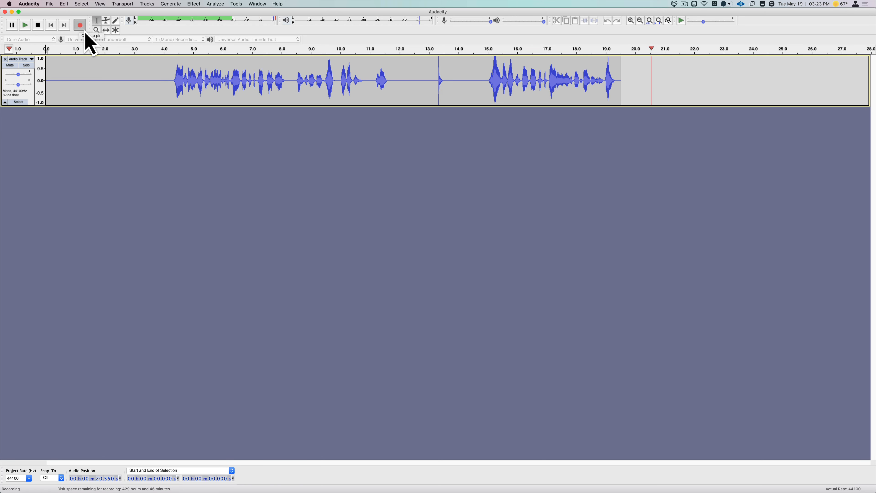
key(space)
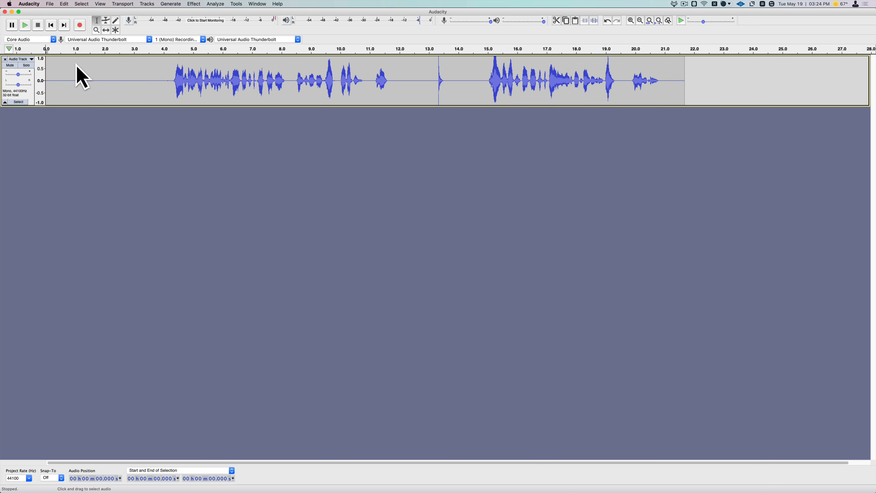
key(space)
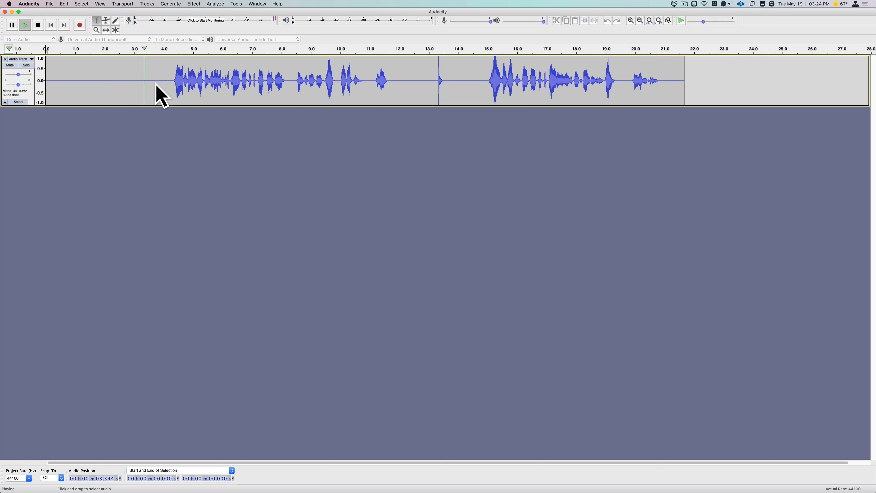
key(space)
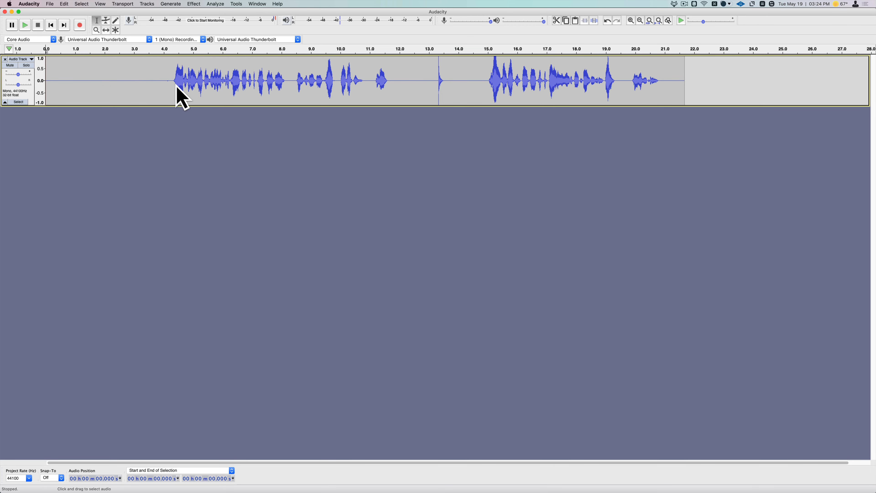
Capture a noise profile for Noise Reduction from the silent first 4.2 seconds of the track
drag(170, 87, 46, 77)
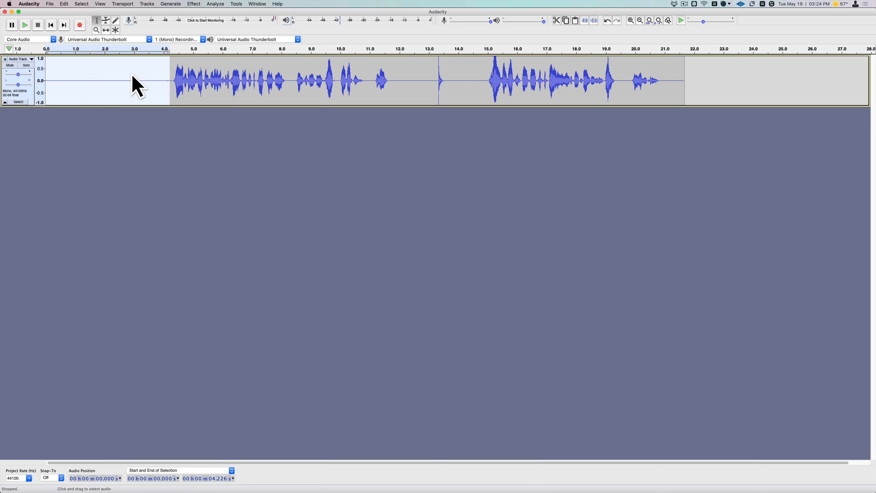
click(194, 4)
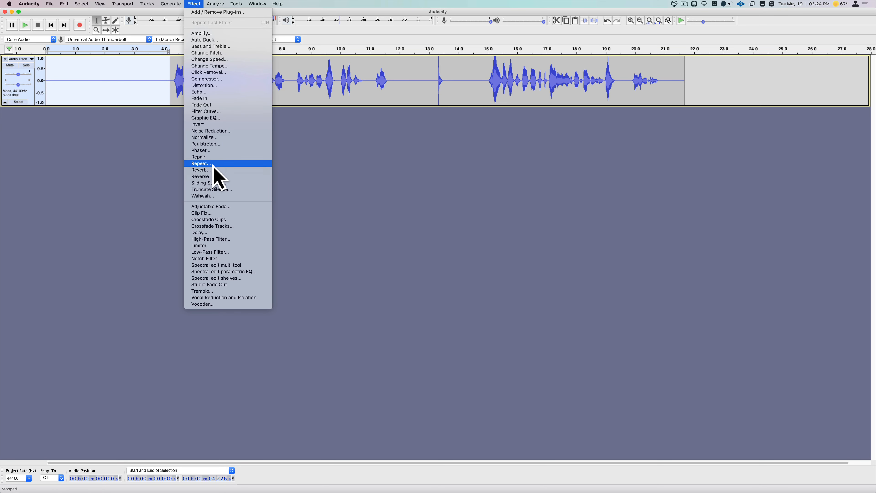
click(223, 133)
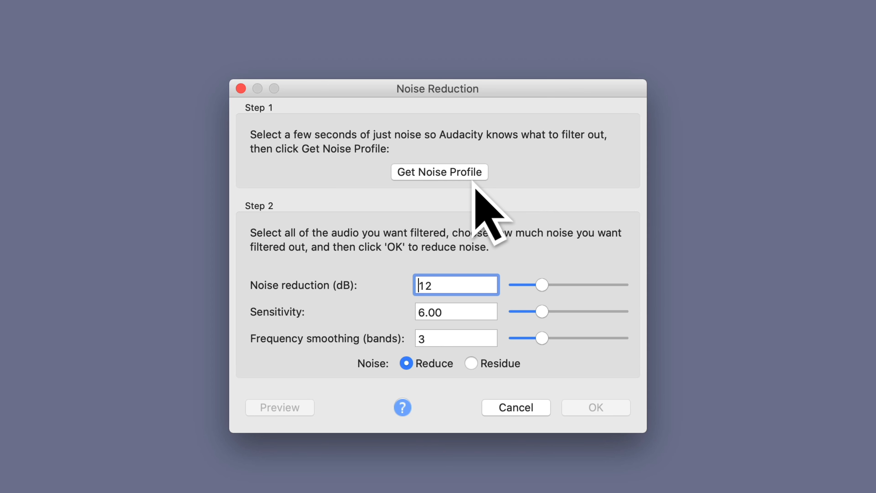
click(479, 177)
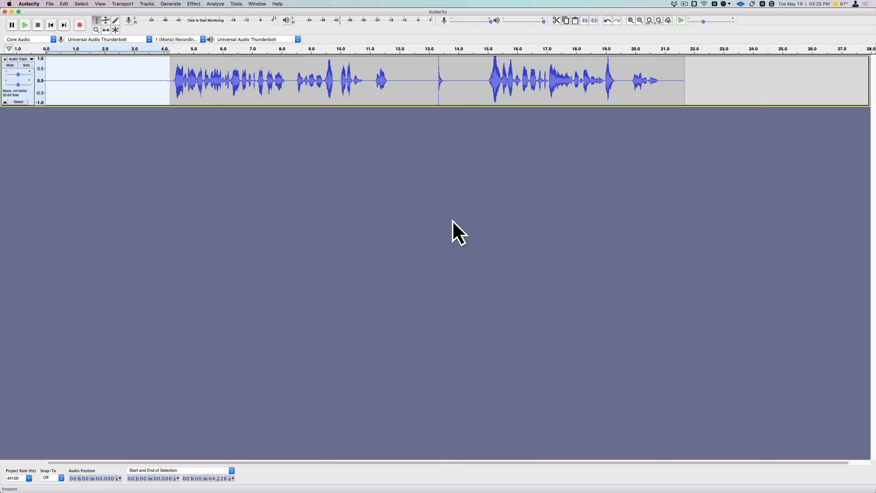
click(459, 233)
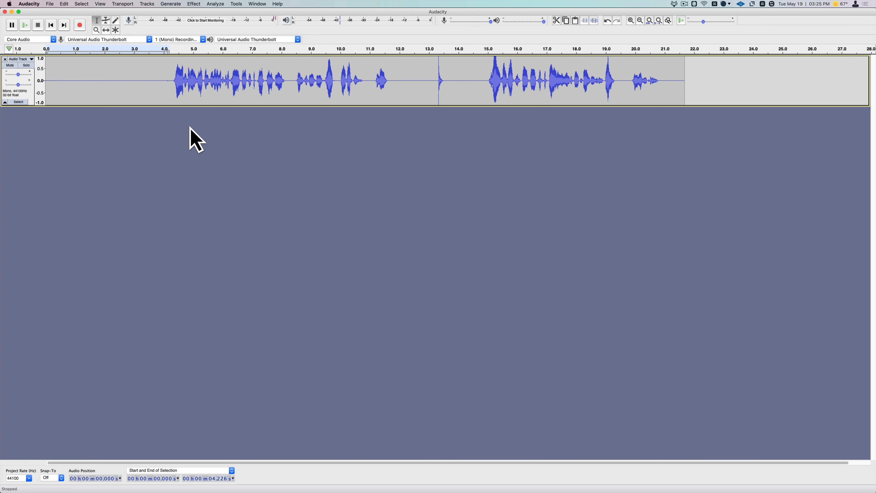
Preview and apply Noise Reduction to the whole track with 12 dB reduction, sensitivity 6.00 and 3 smoothing bands
key(super+a)
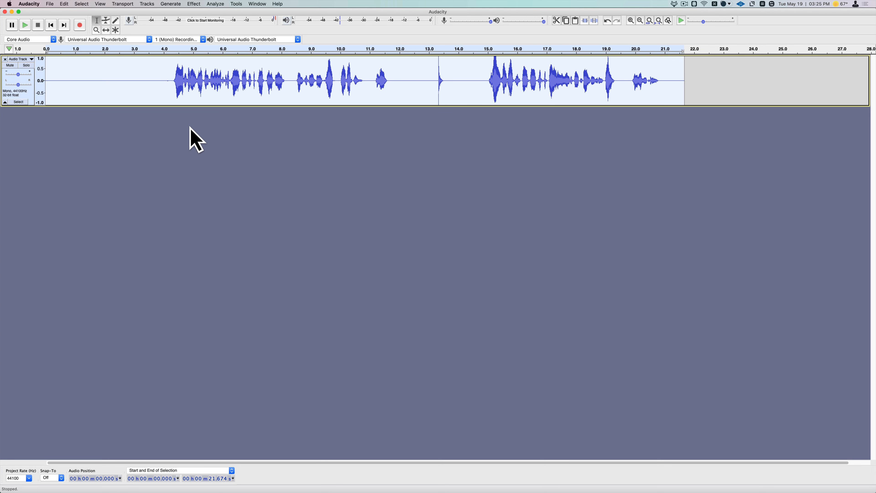
click(199, 4)
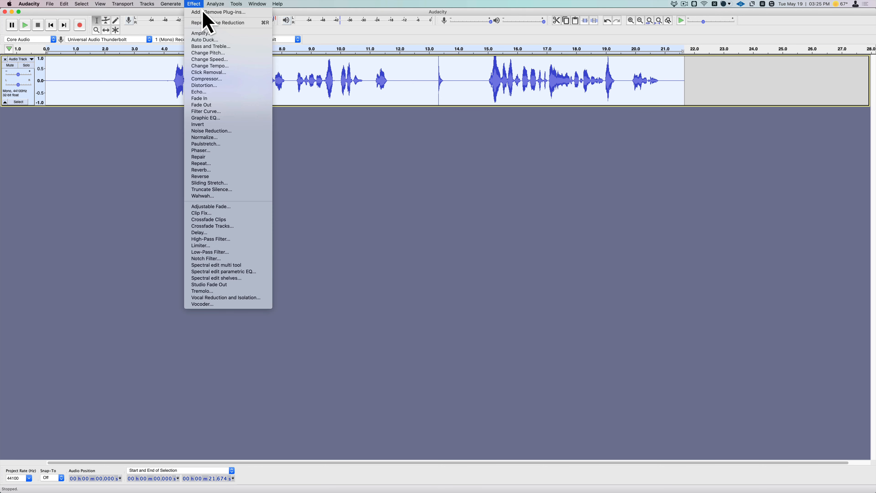
click(213, 135)
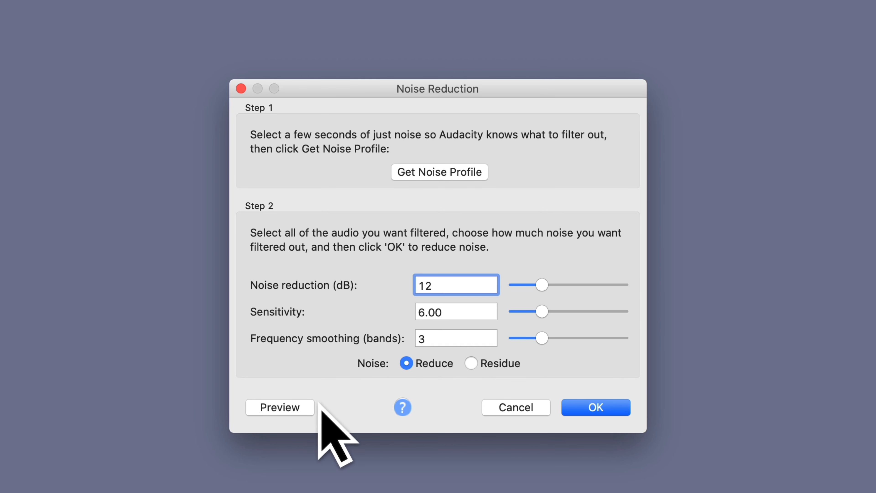
click(303, 416)
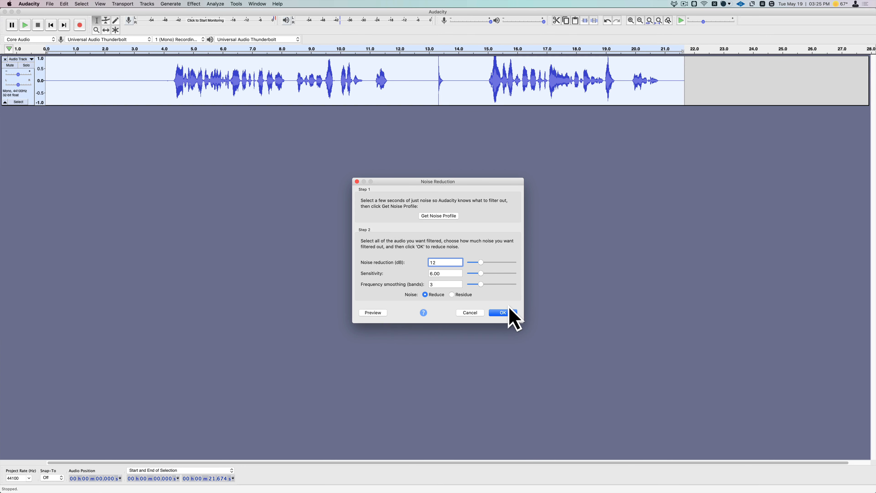
click(511, 320)
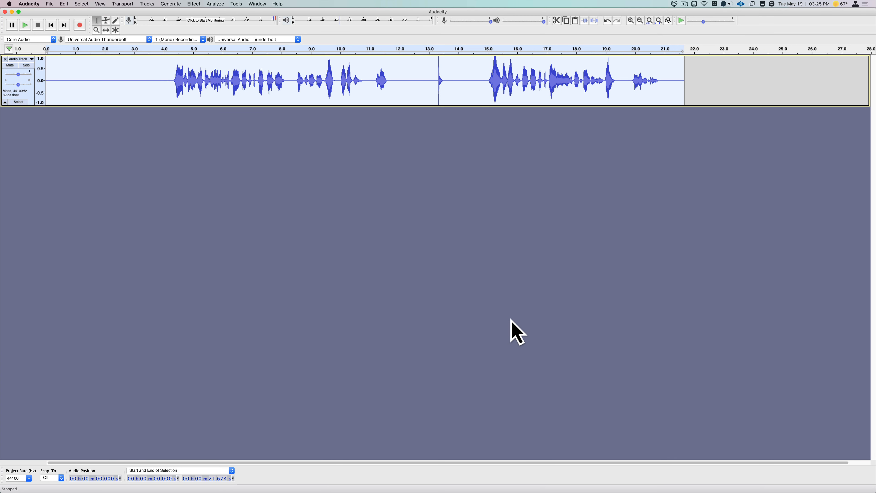
Cut the silent section of about 4.2 seconds from the start of the track
click(441, 260)
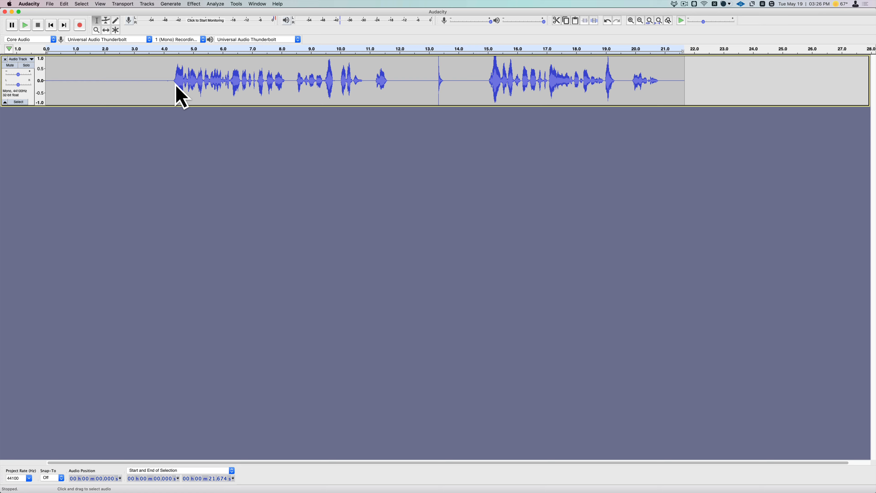
drag(170, 87, 49, 85)
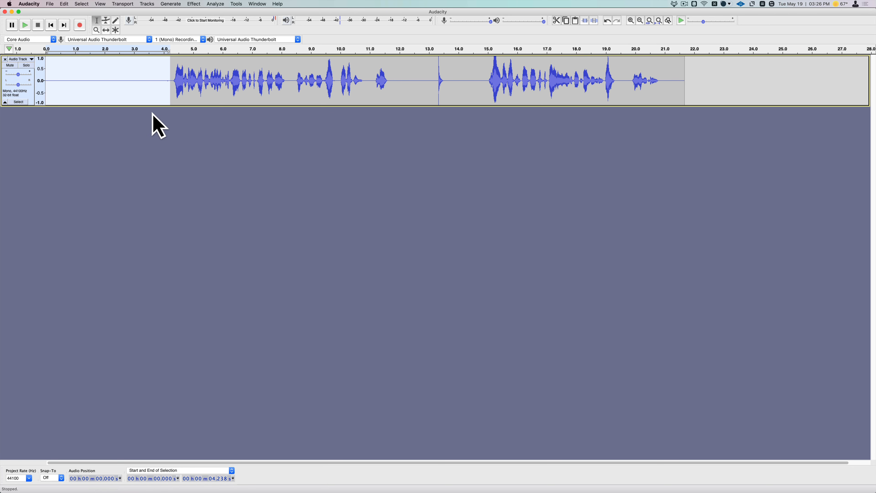
click(562, 26)
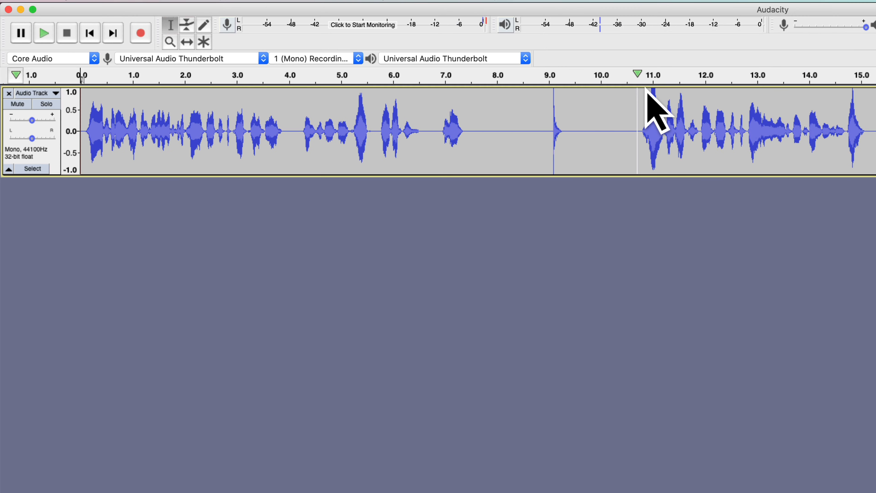
Play the recording from about 10.7 seconds and from just over 5 seconds to locate where the unwanted passage starts and ends
click(644, 87)
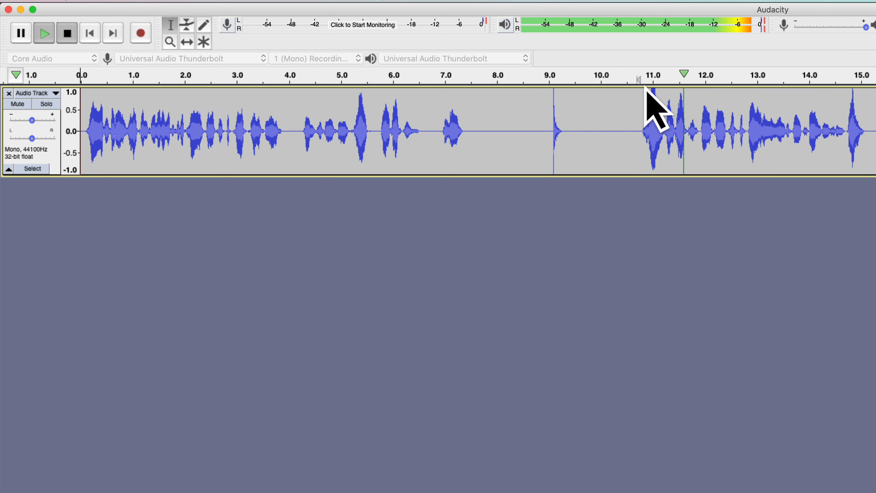
click(641, 82)
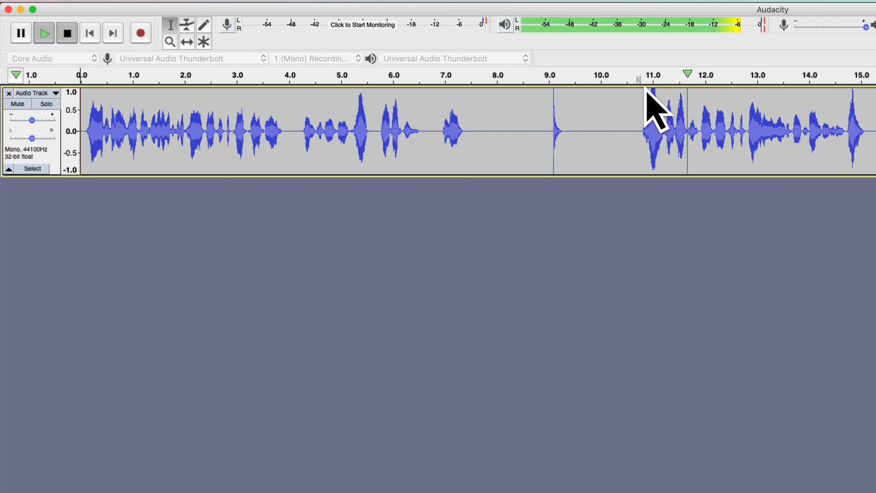
key(space)
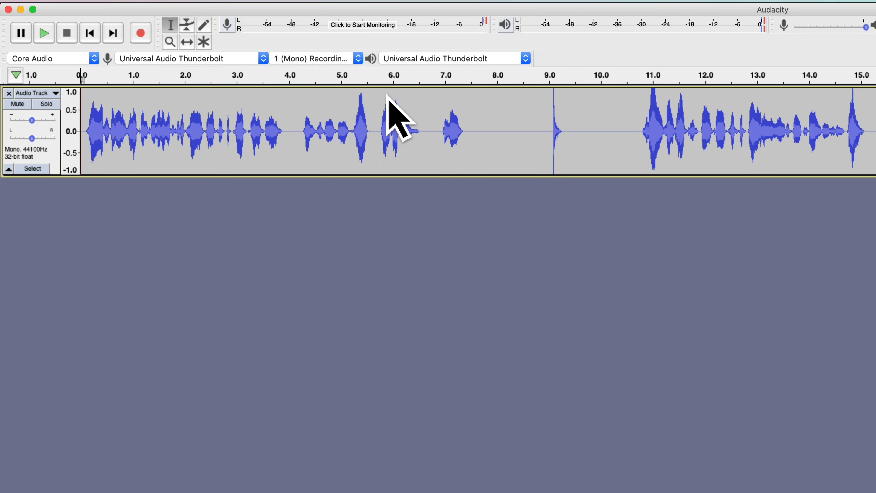
click(357, 82)
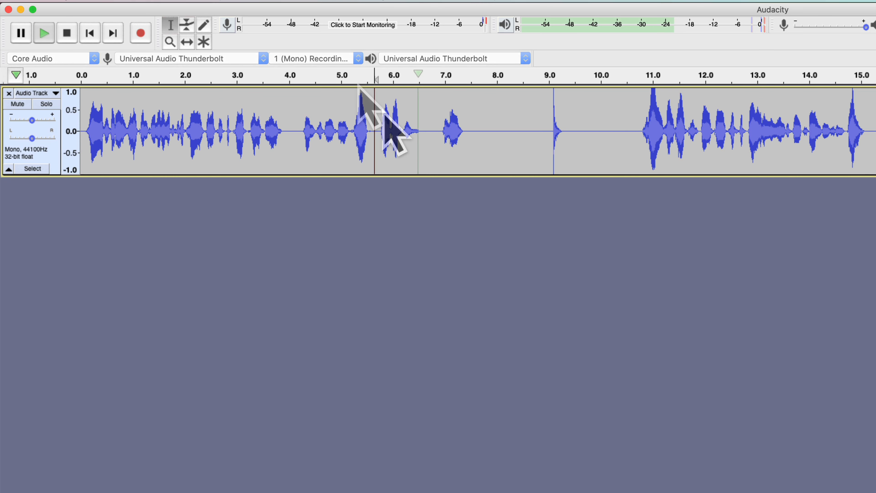
drag(358, 84, 360, 88)
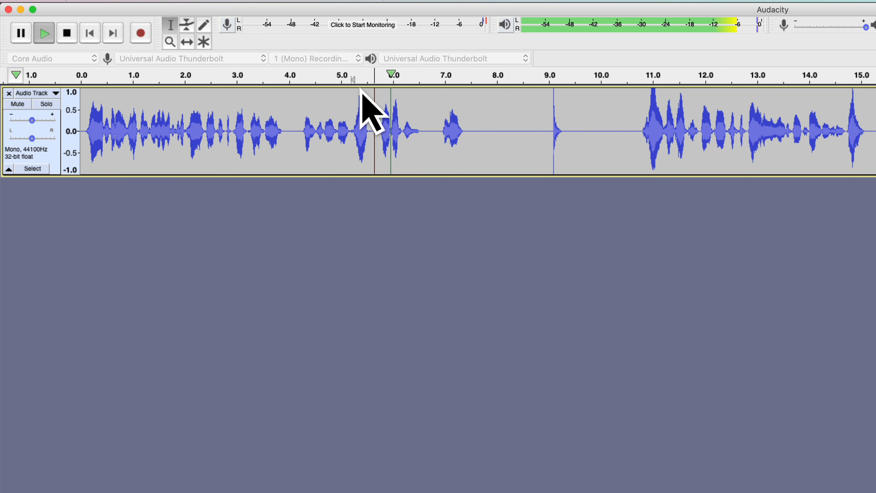
key(space)
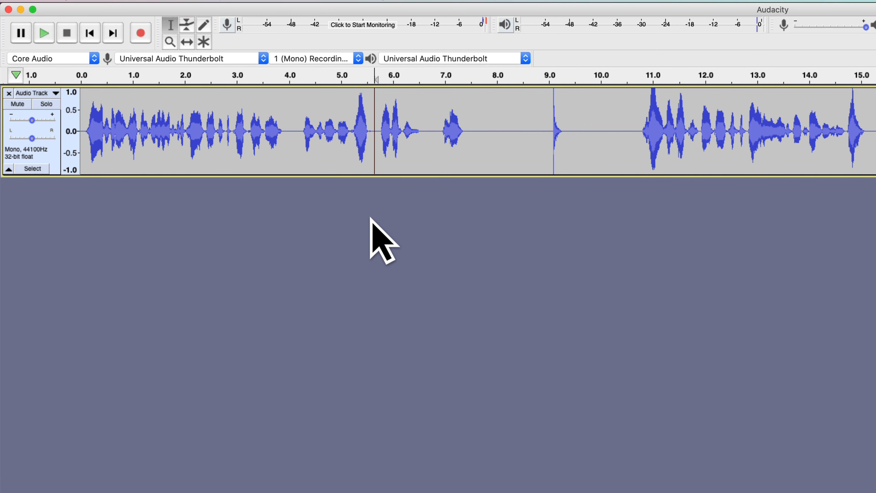
Delete the unwanted passage from about 5.2 to 10.7 seconds, checking its start point by playback first
scroll(373, 216, up, 2)
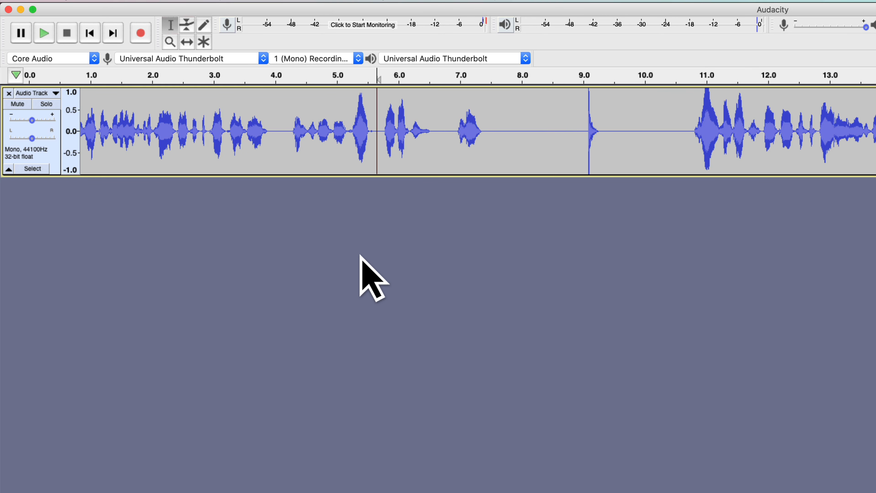
scroll(361, 256, up, 1)
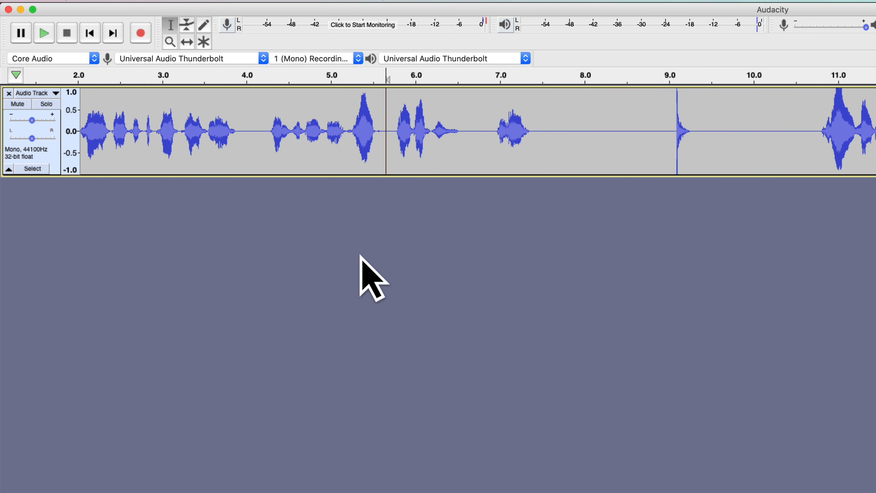
scroll(360, 257, up, 1)
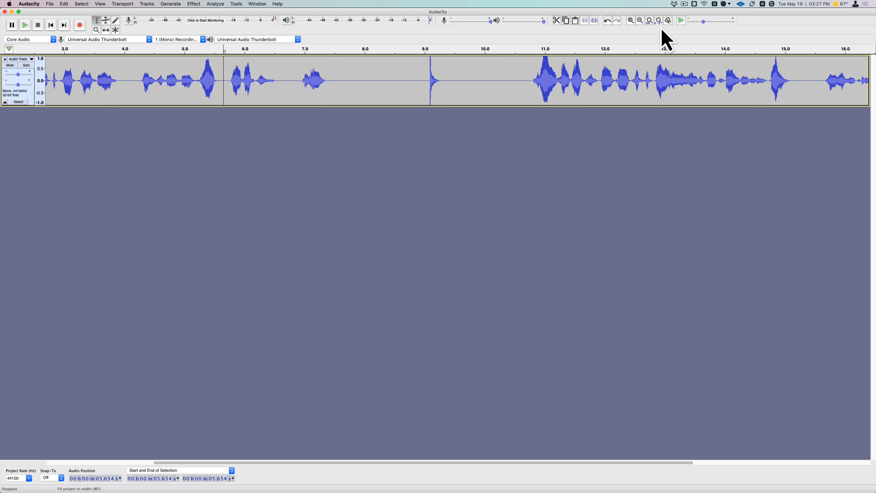
click(197, 82)
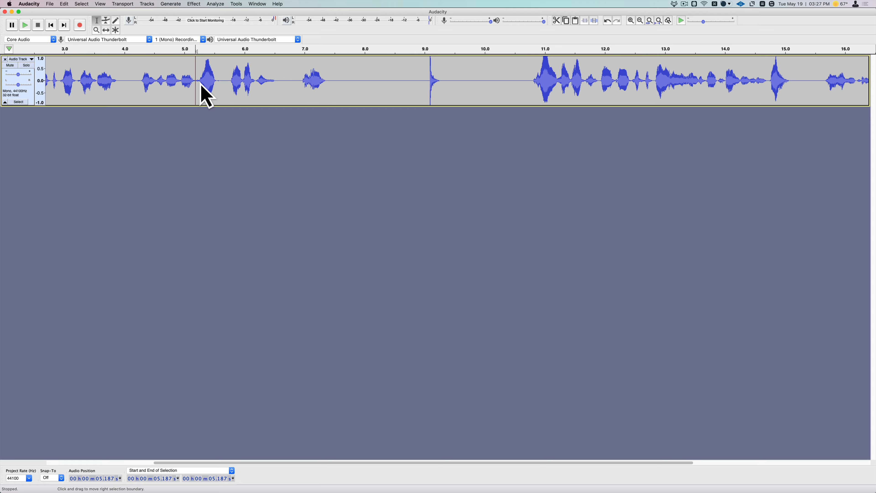
key(space)
key(space)
drag(202, 89, 222, 90)
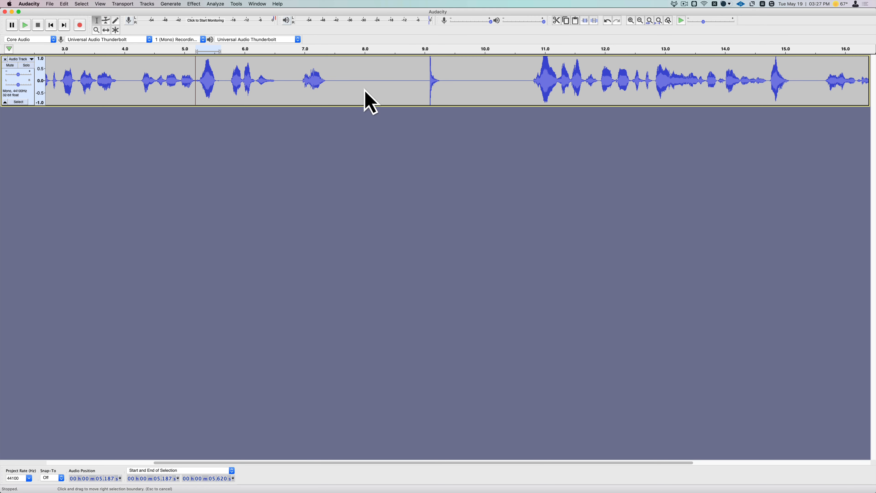
shift+click(432, 95)
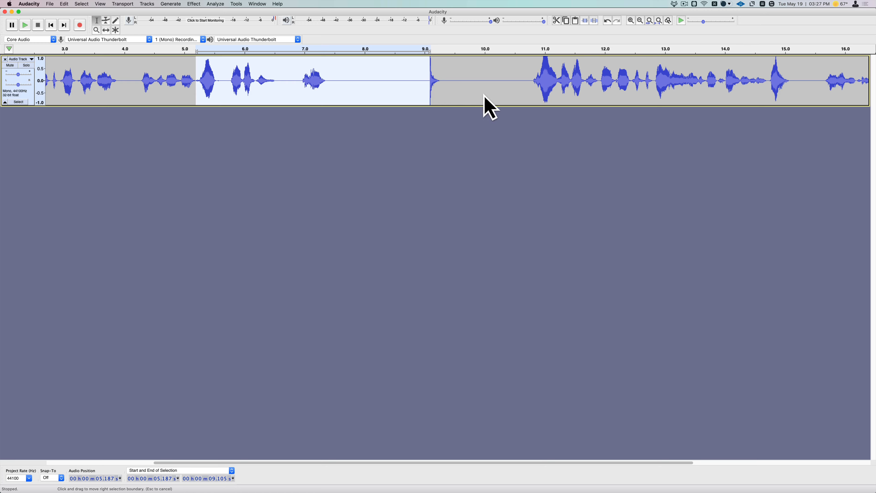
shift+click(528, 94)
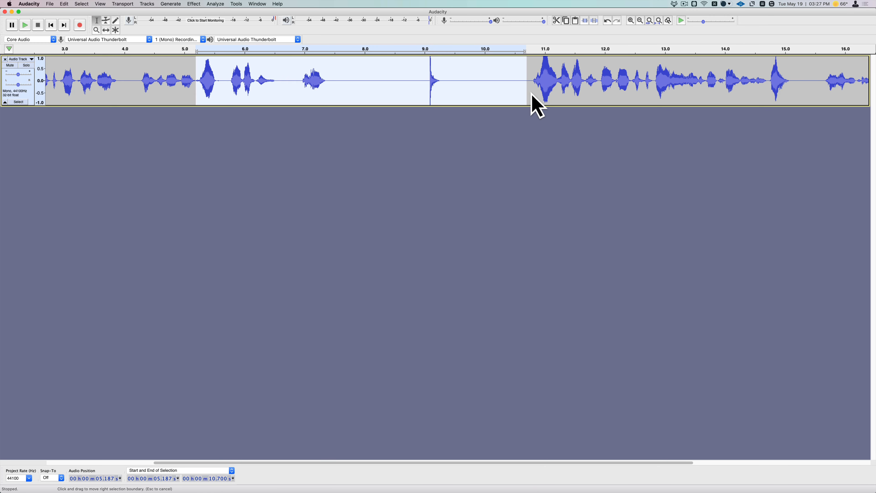
drag(532, 93, 532, 93)
key(Delete)
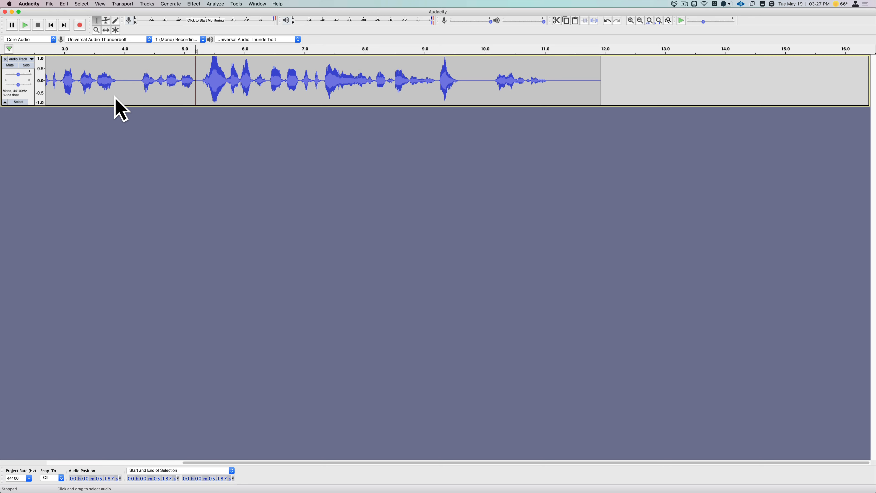
Normalize the entire voice track to a peak amplitude of -2.0 dB with DC offset removal, previewing the effect before applying it
key(super+a)
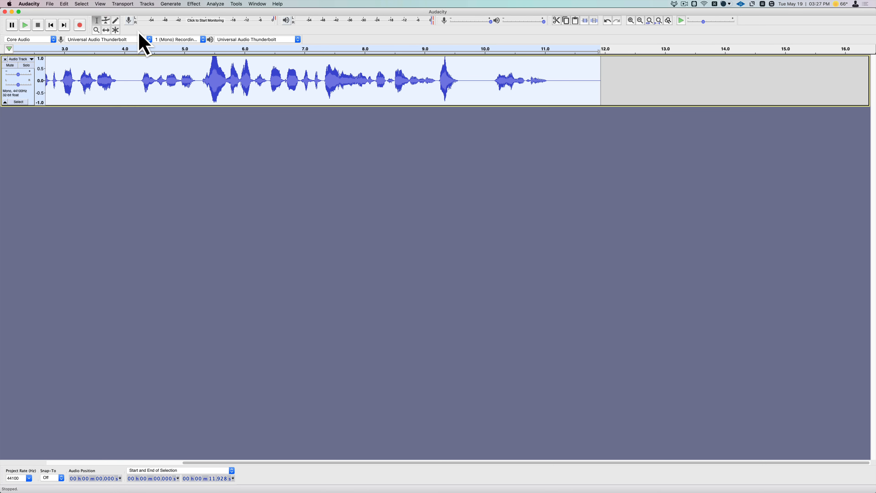
click(195, 5)
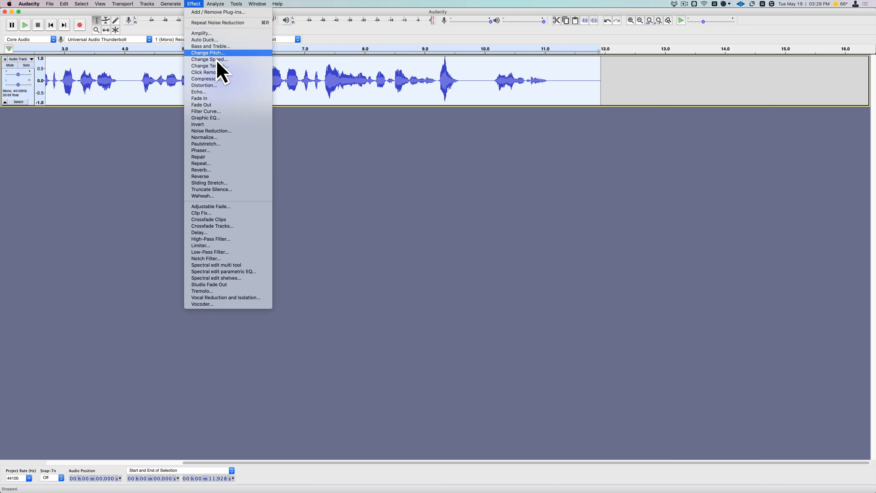
click(216, 138)
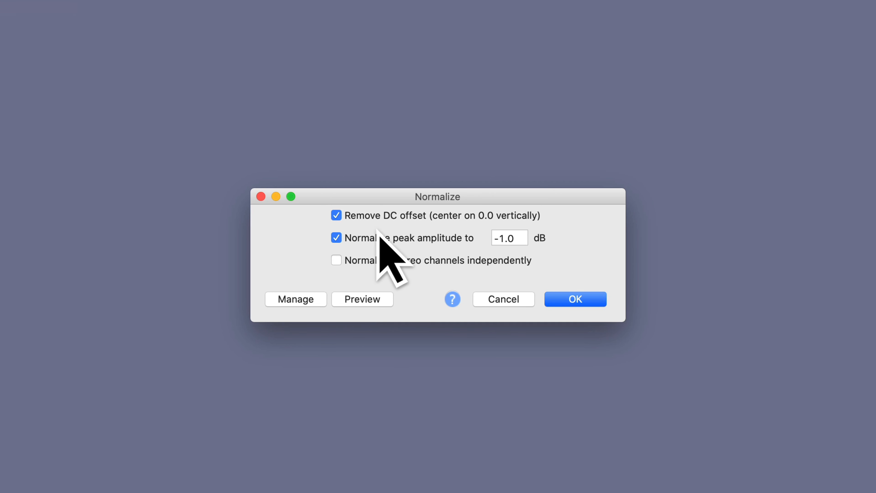
click(513, 246)
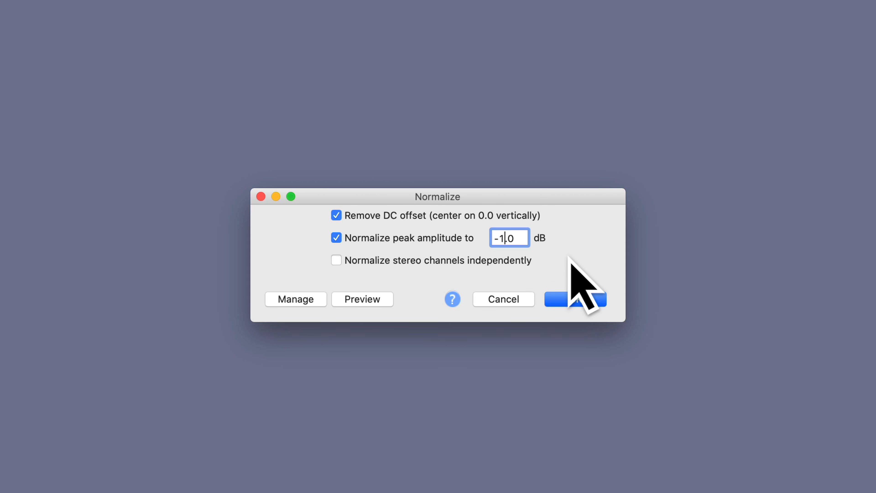
key(BackSpace)
text(2)
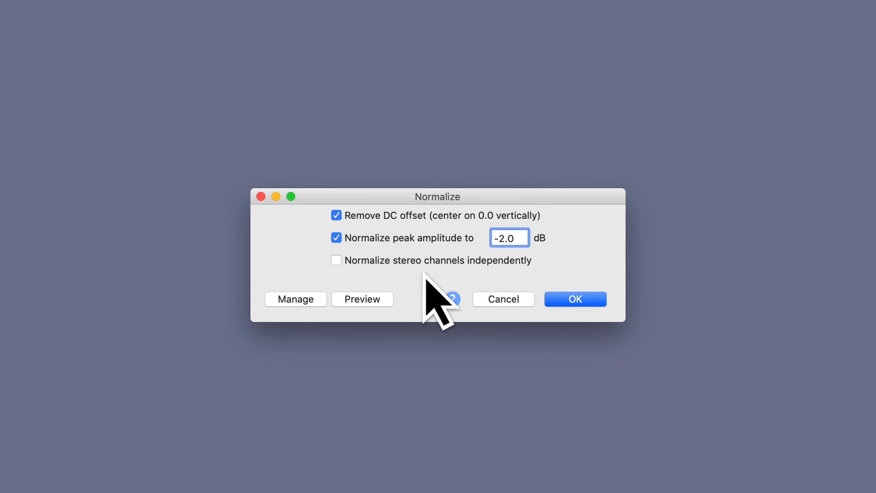
click(380, 303)
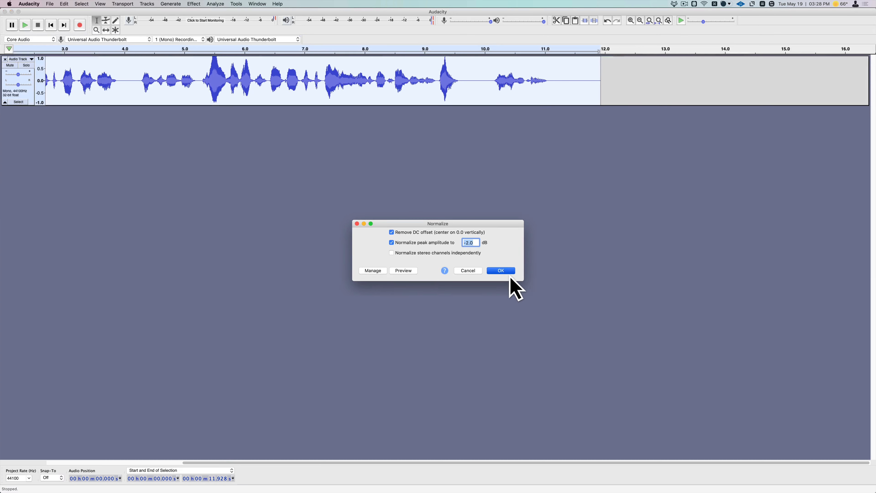
click(506, 272)
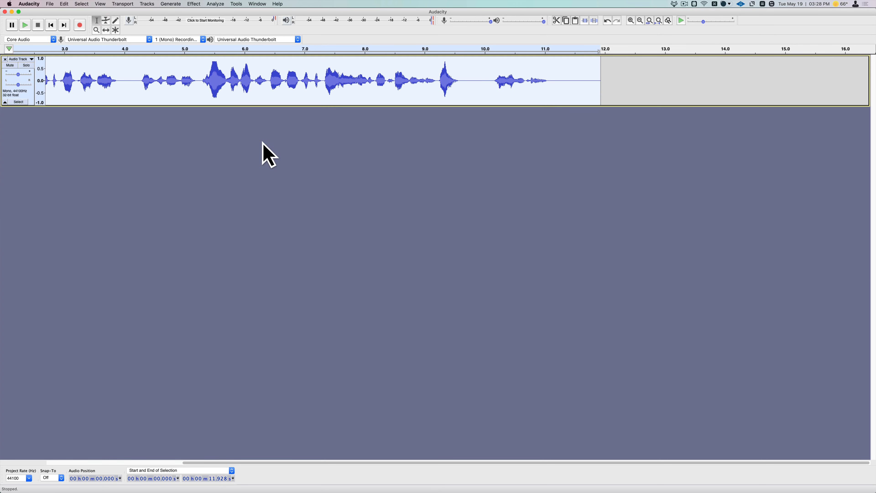
click(486, 135)
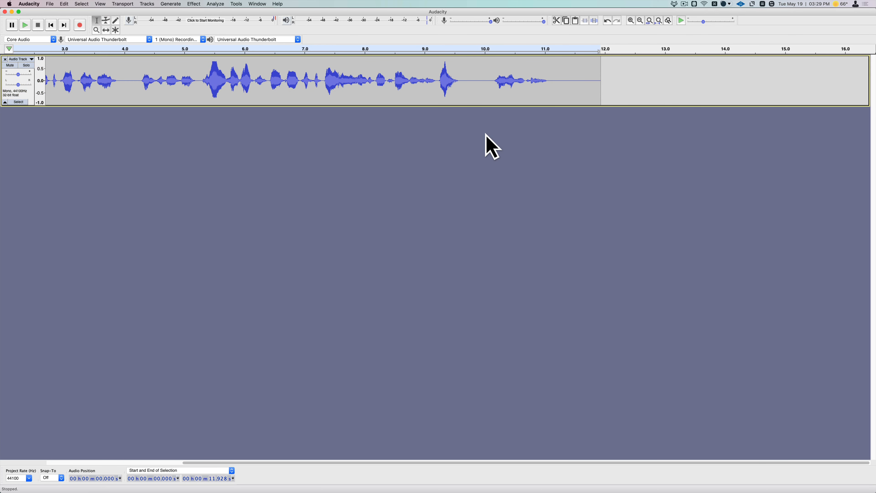
Import riot-music-for-makers.wav from the Stock Music folder in Finder and move its track above the voice track
mouse_move(193, 491)
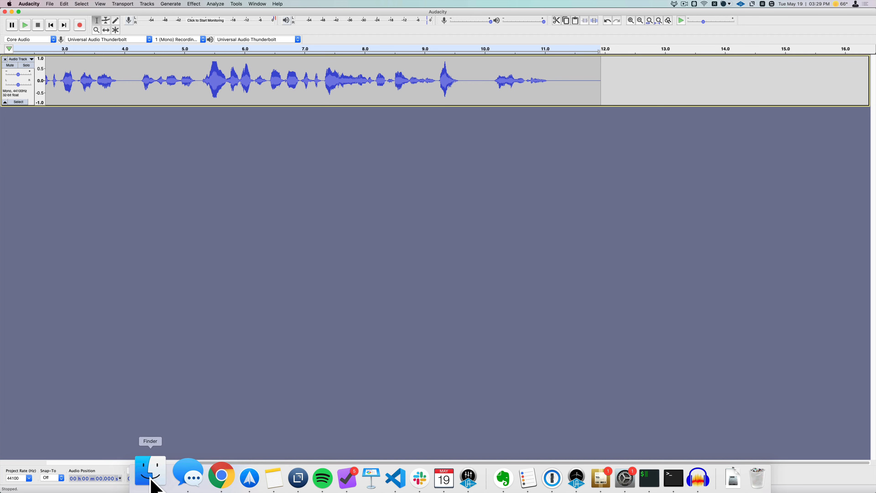
click(151, 481)
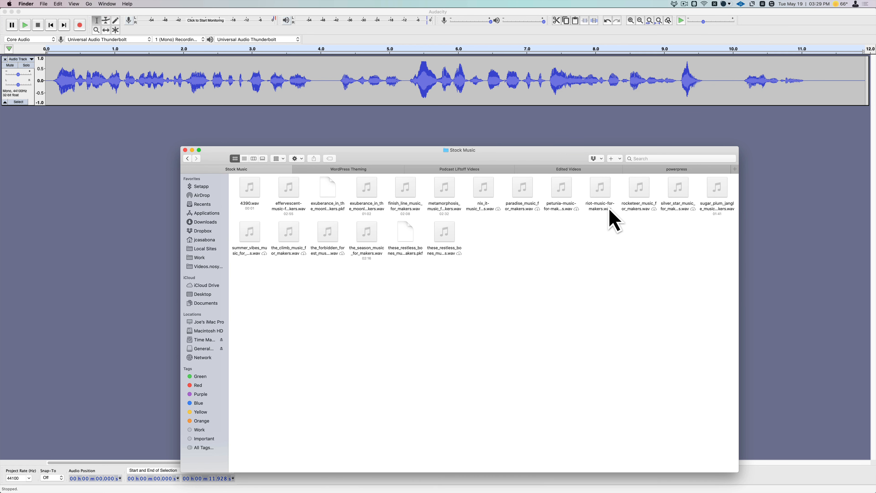
drag(610, 212, 47, 165)
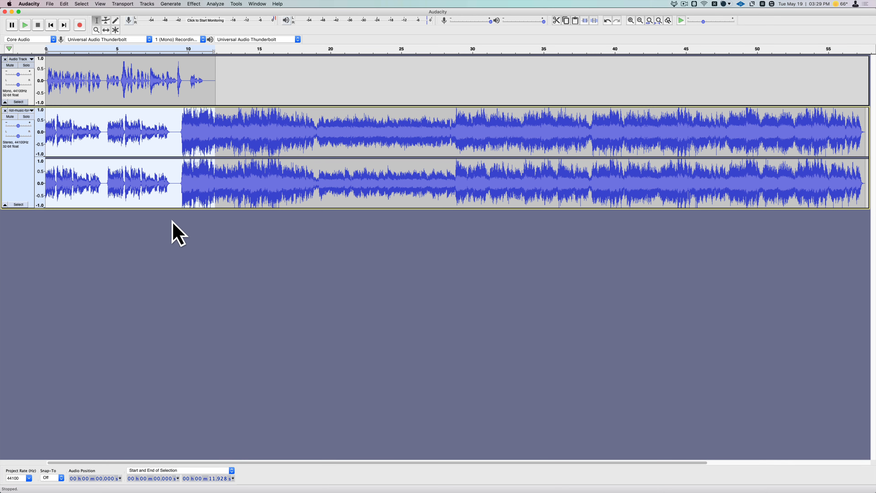
click(51, 55)
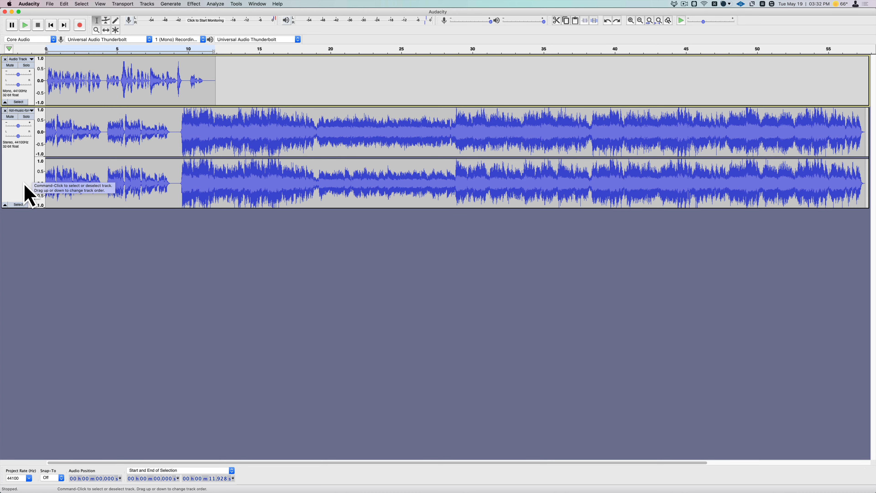
drag(30, 195, 35, 93)
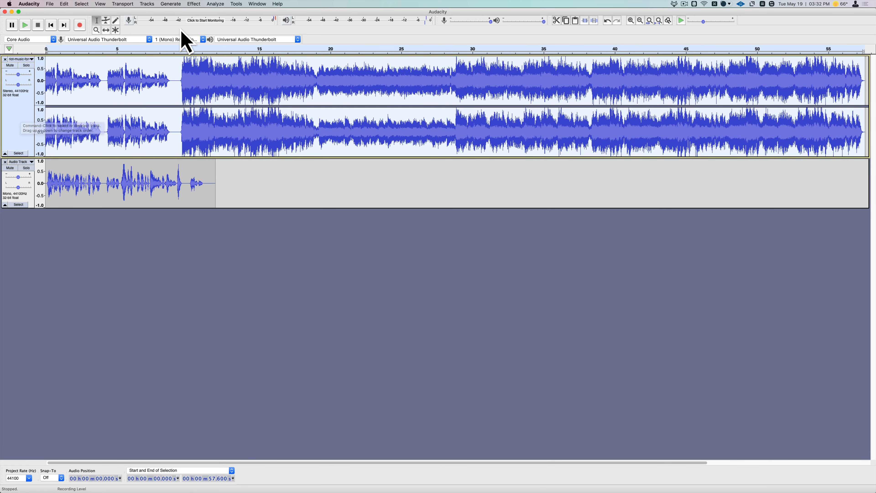
Preview and apply Auto Duck to the music track with a duck amount of about -19.1 dB and a threshold of -30 dB
click(199, 5)
click(206, 40)
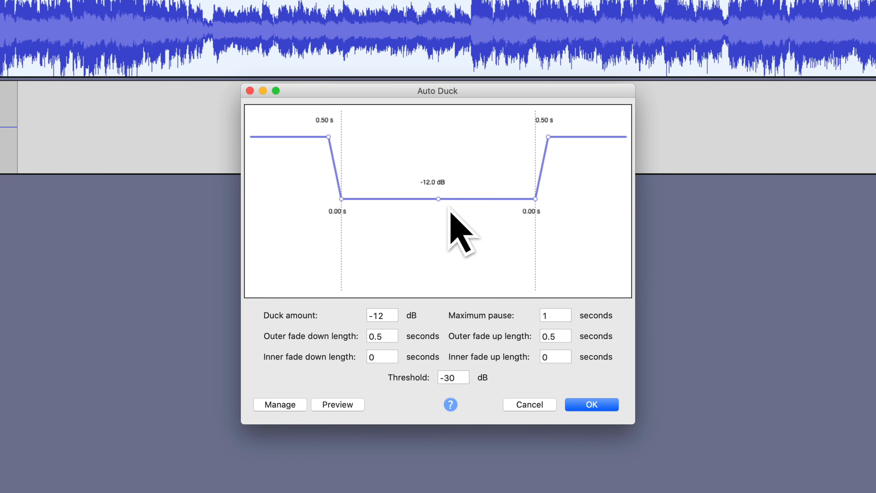
drag(447, 212, 447, 245)
click(459, 378)
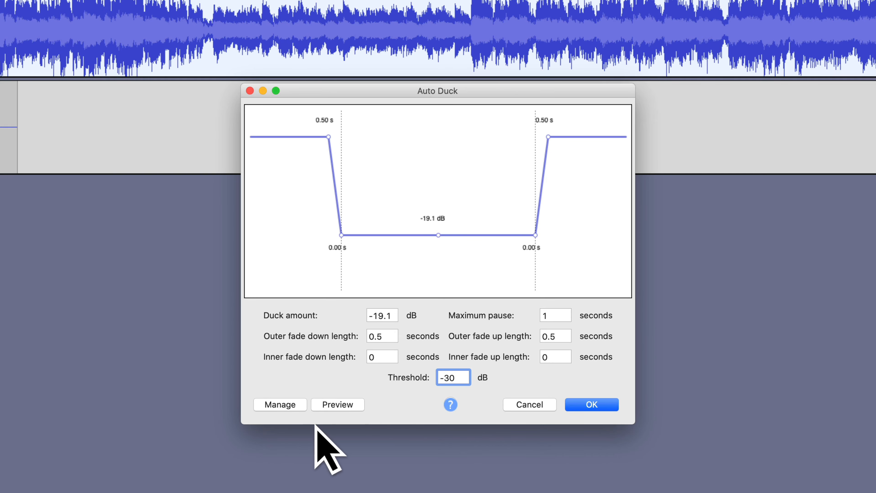
click(347, 410)
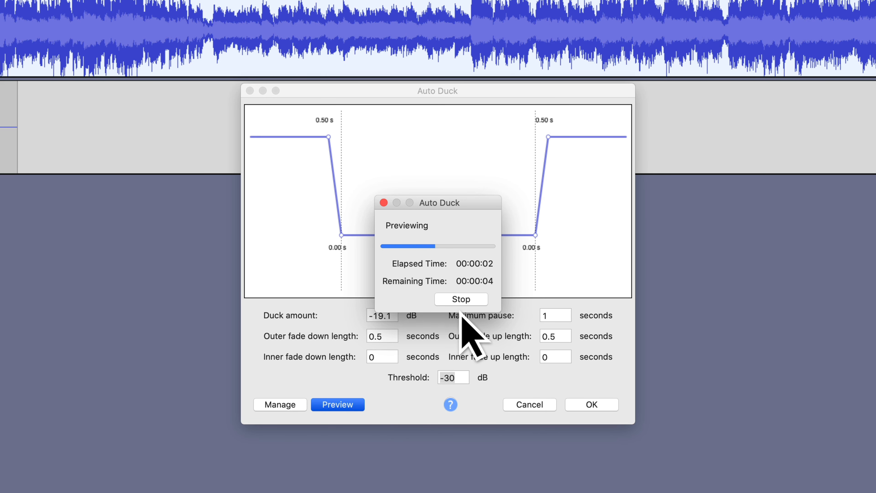
click(473, 303)
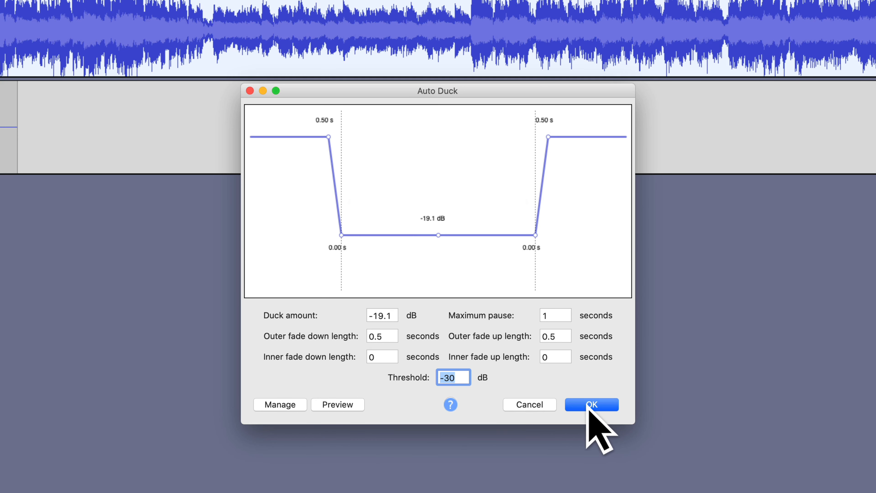
click(599, 412)
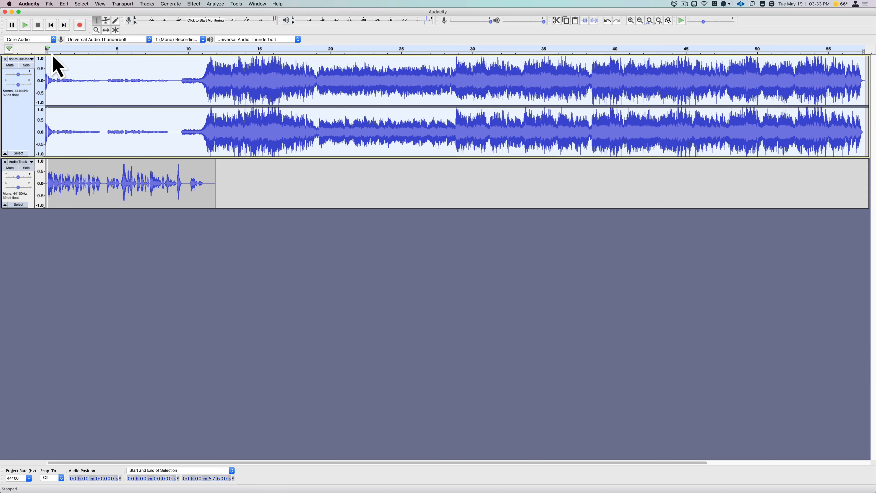
Play the ducked mix from the start and slightly lower the music track's gain
key(space)
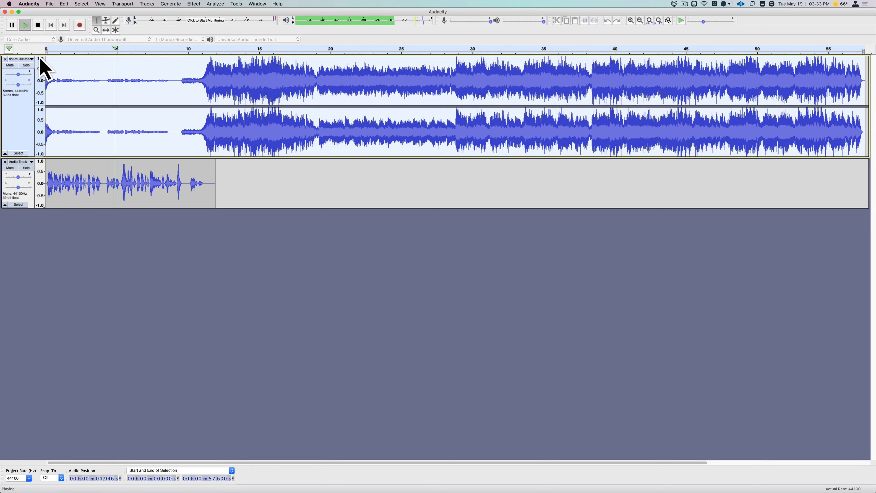
key(space)
drag(23, 82, 16, 80)
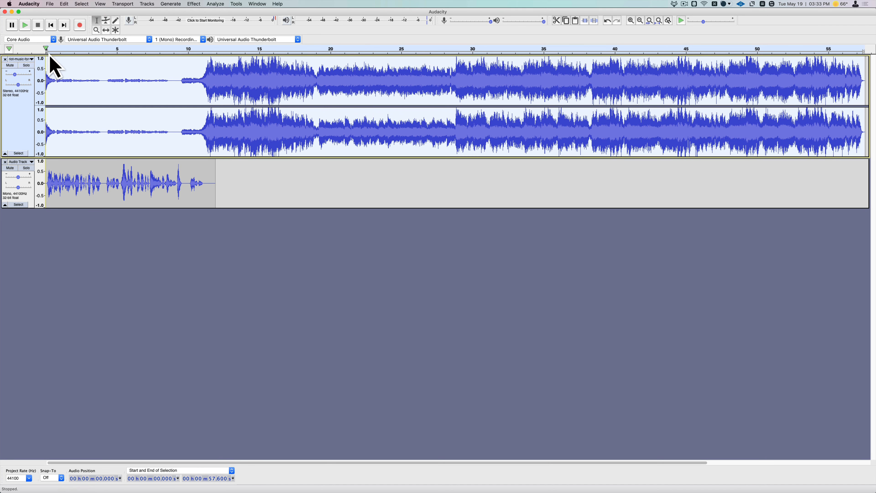